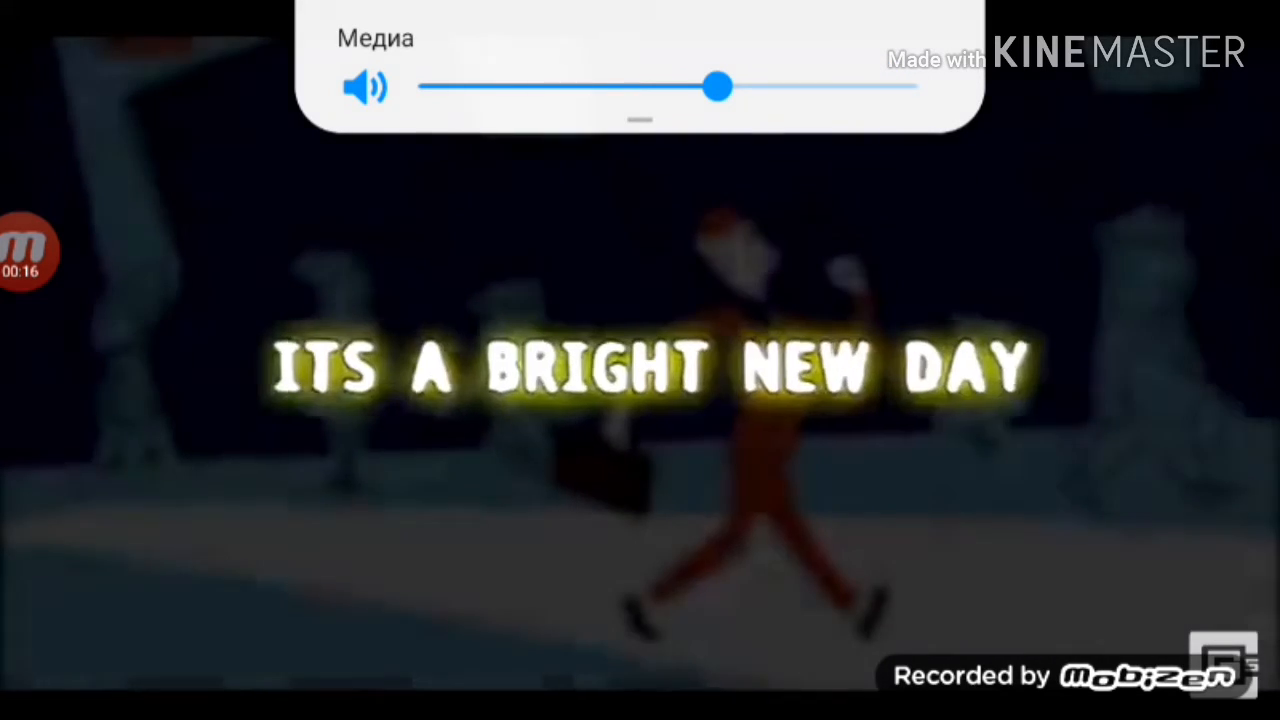
key(XF86AudioLowerVolume)
key(XF86AudioLowerVolume)
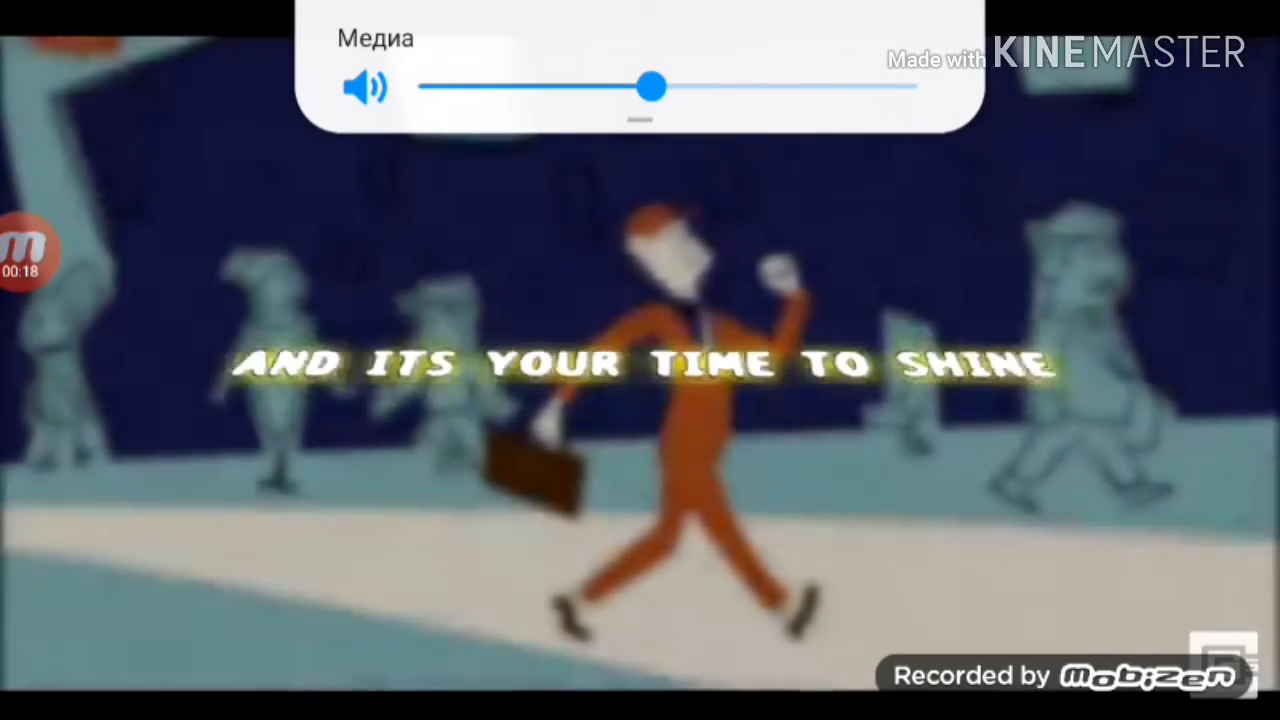